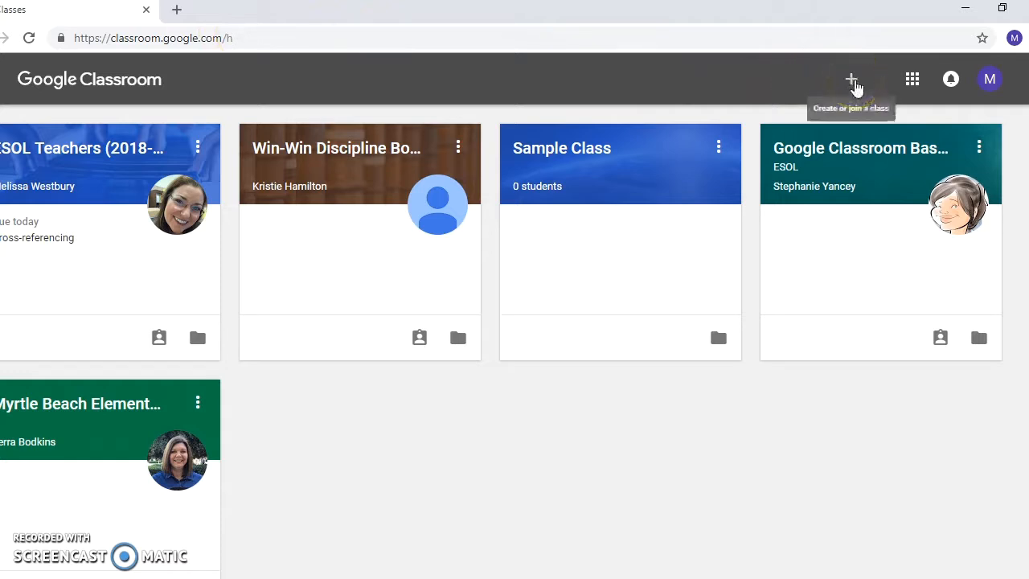
Step: Create a new class named "Technology Class", leaving section, subject and room empty
click(853, 83)
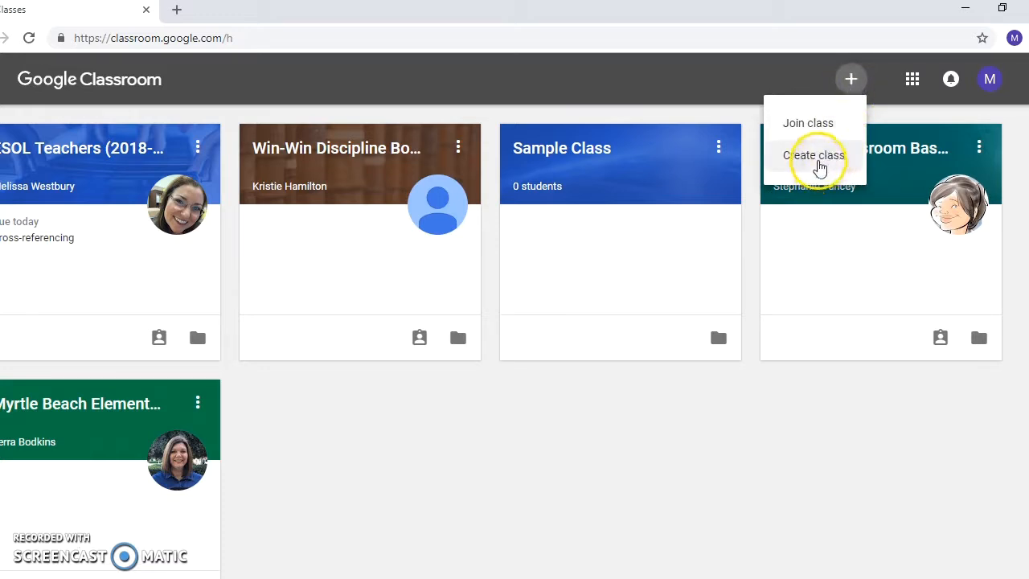
click(820, 171)
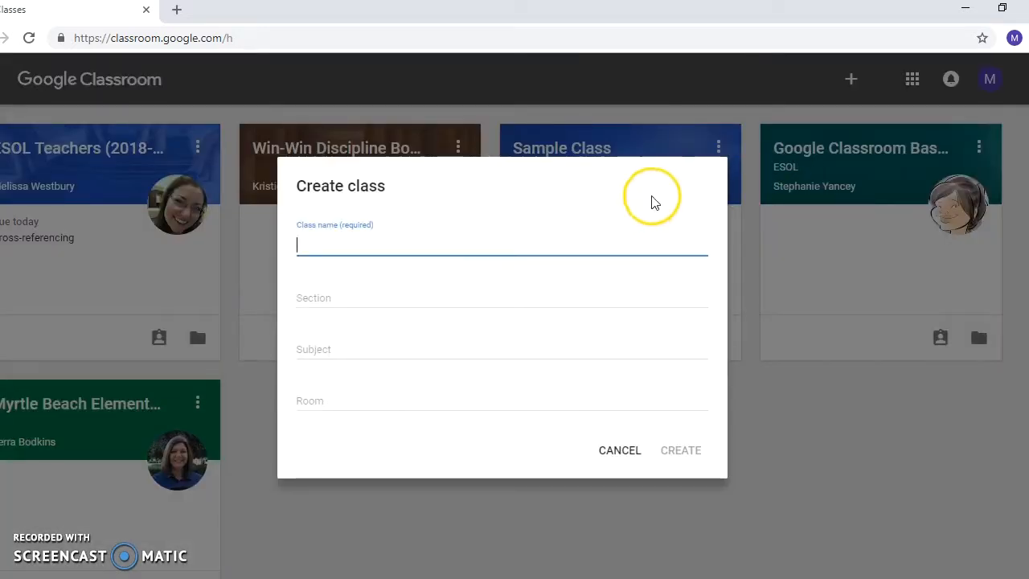
text(Tech)
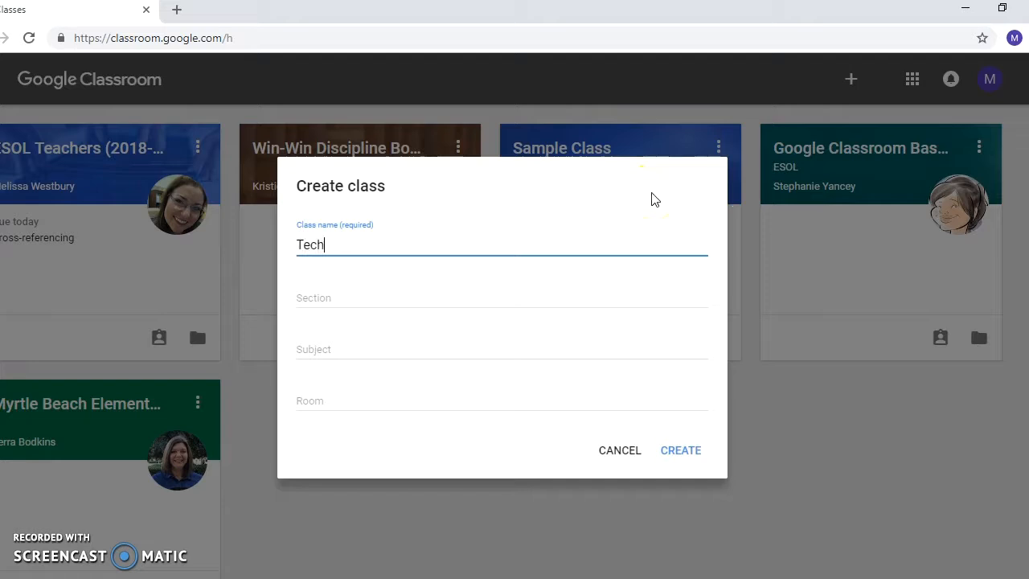
text(nology Class)
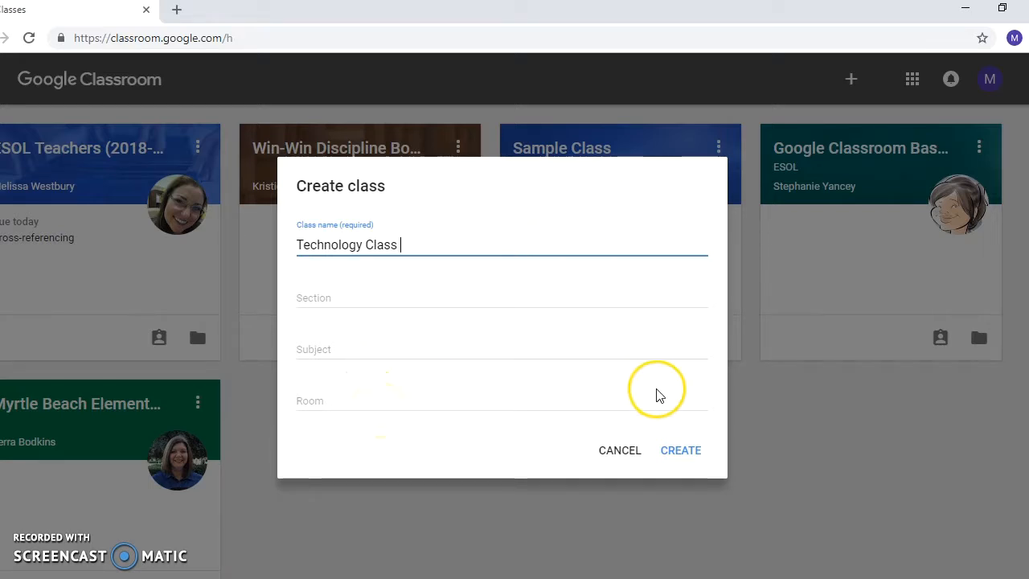
click(687, 456)
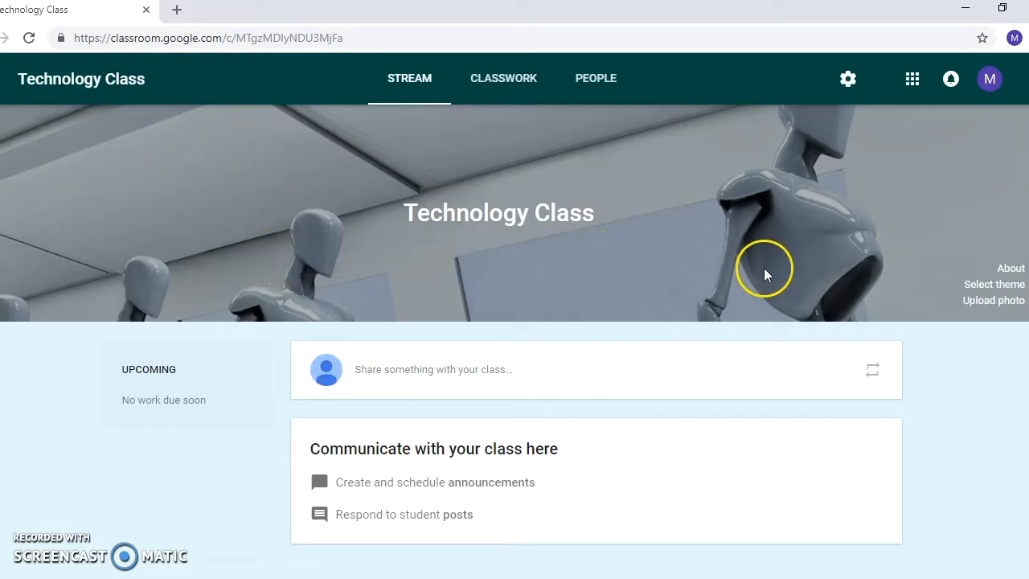
Step: Change the class theme to the gallery photo of a row of old brown leather-bound books
click(972, 283)
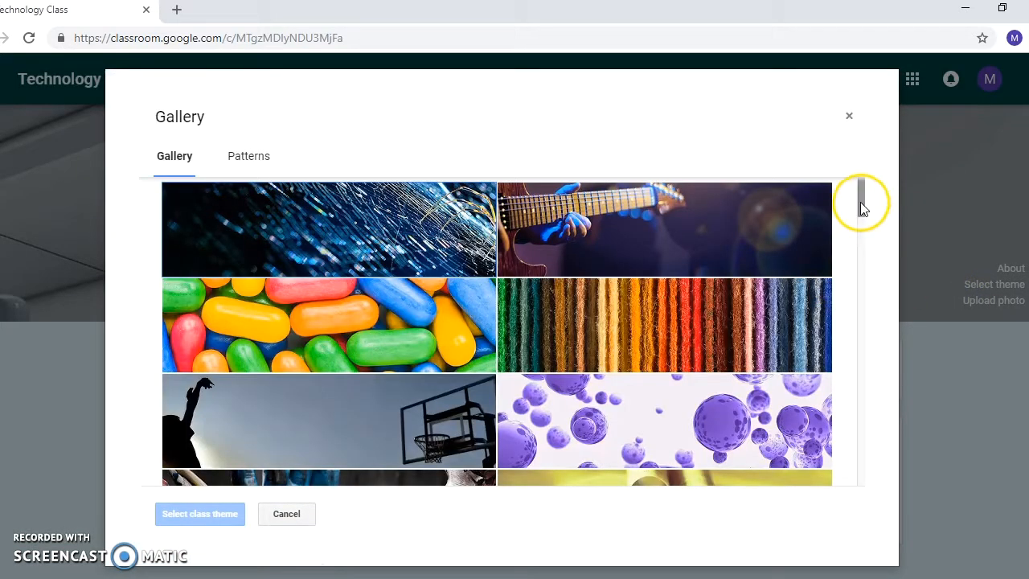
drag(860, 202, 836, 432)
click(703, 373)
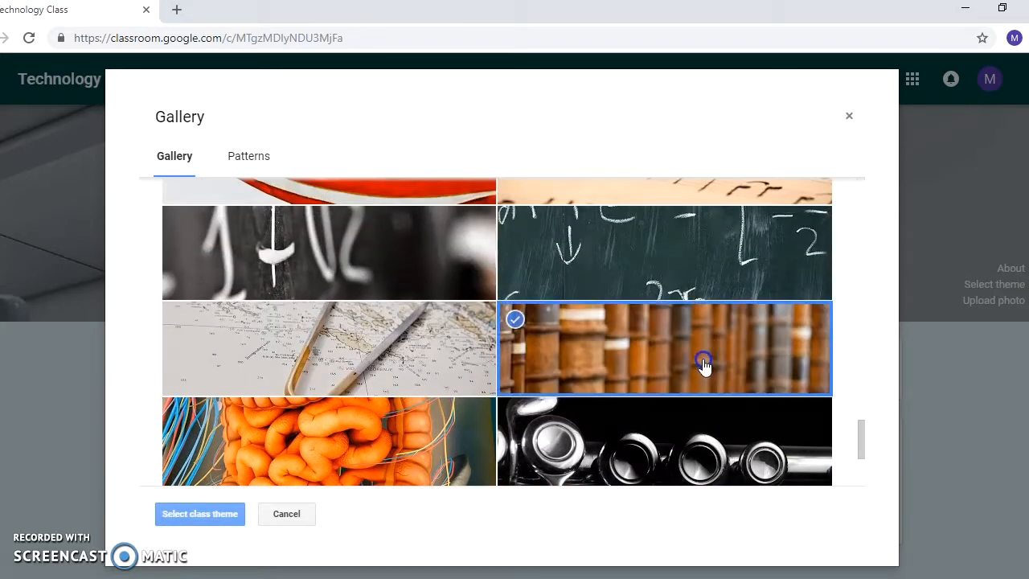
click(205, 517)
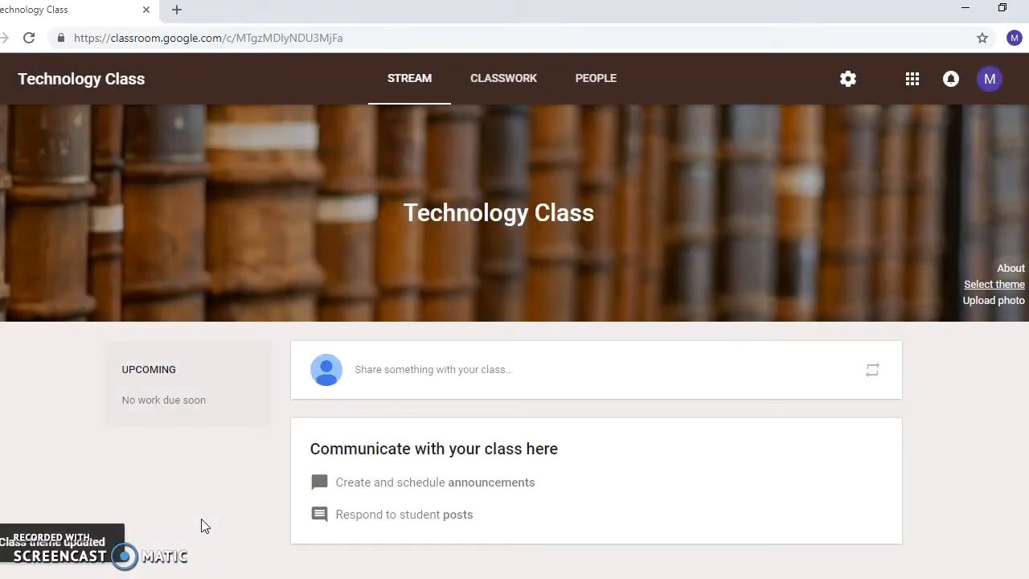
click(249, 458)
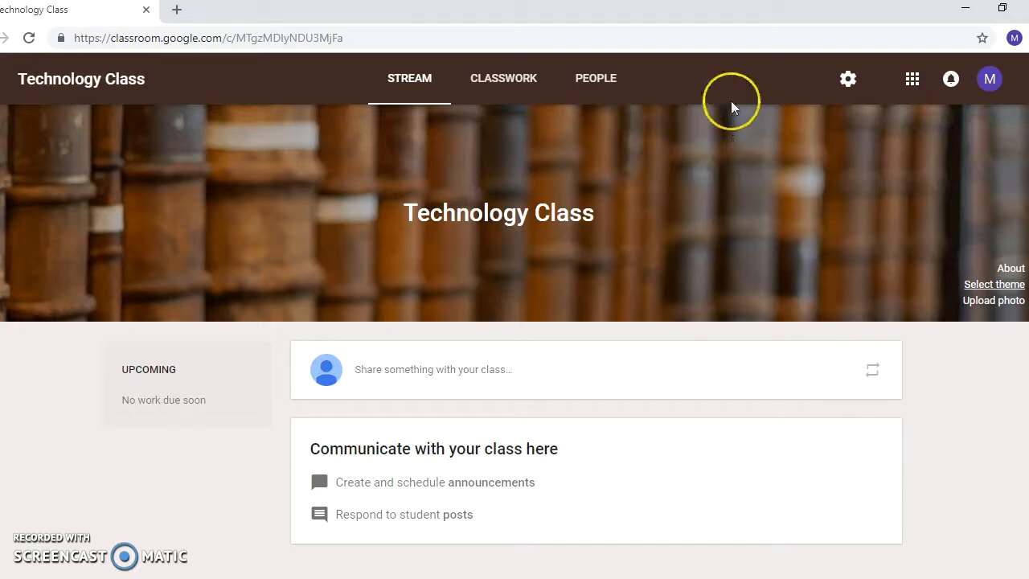
Step: View the class's teachers and students, open the student invitation form and cancel it without inviting anyone
click(602, 89)
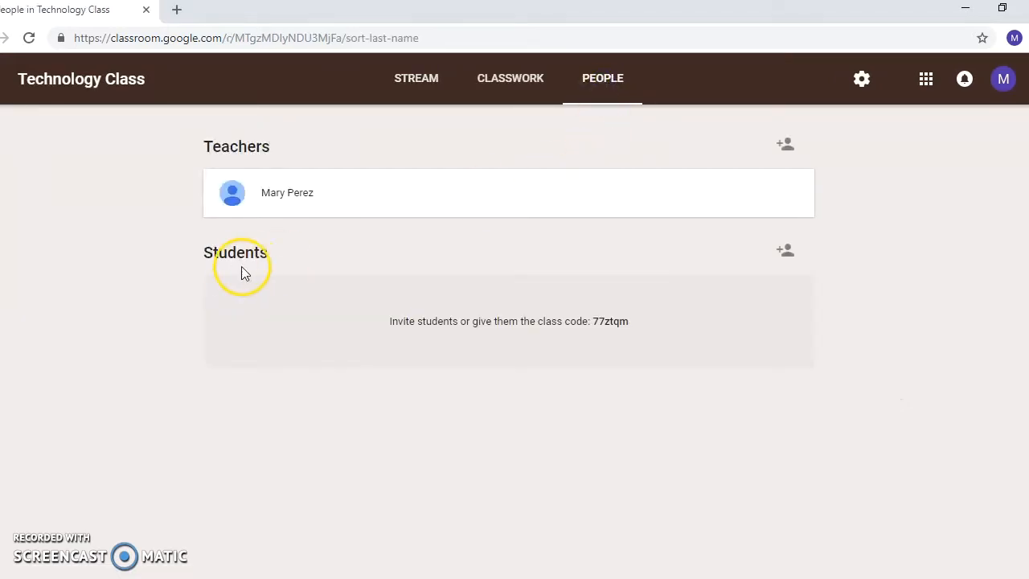
click(787, 259)
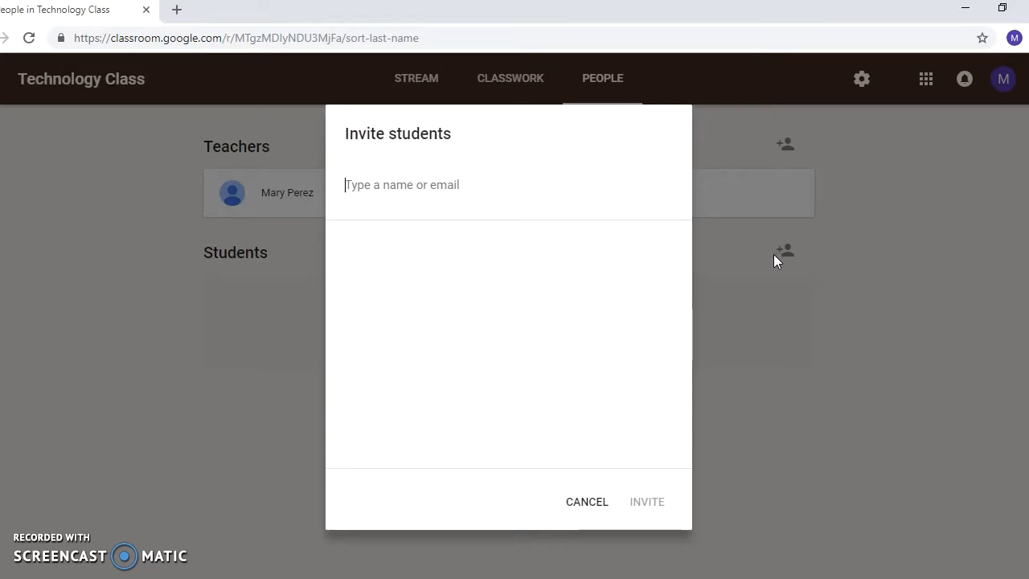
click(587, 506)
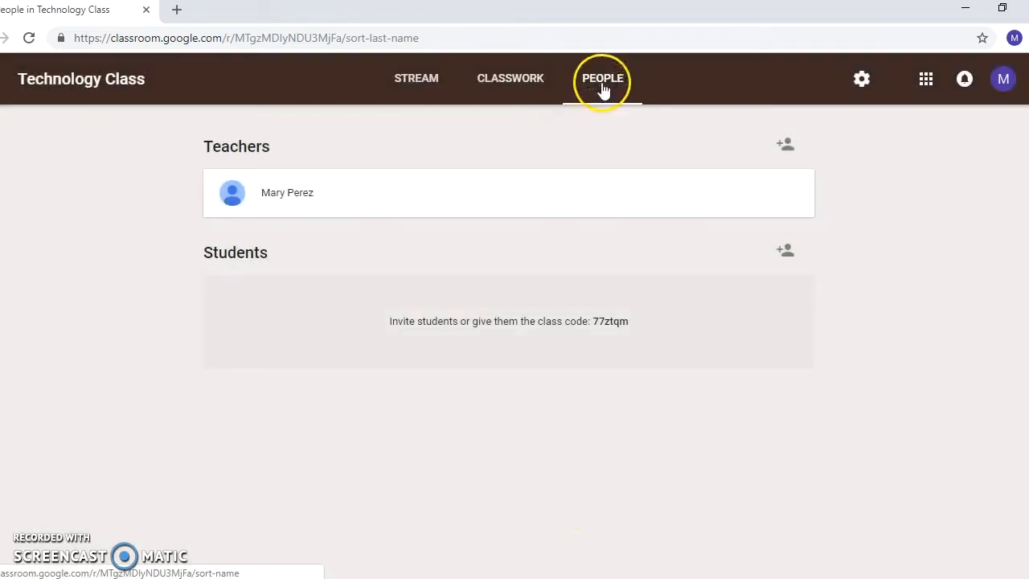
Step: Return to the class stream, show the class code from the class details in enlarged view, and close it
click(433, 85)
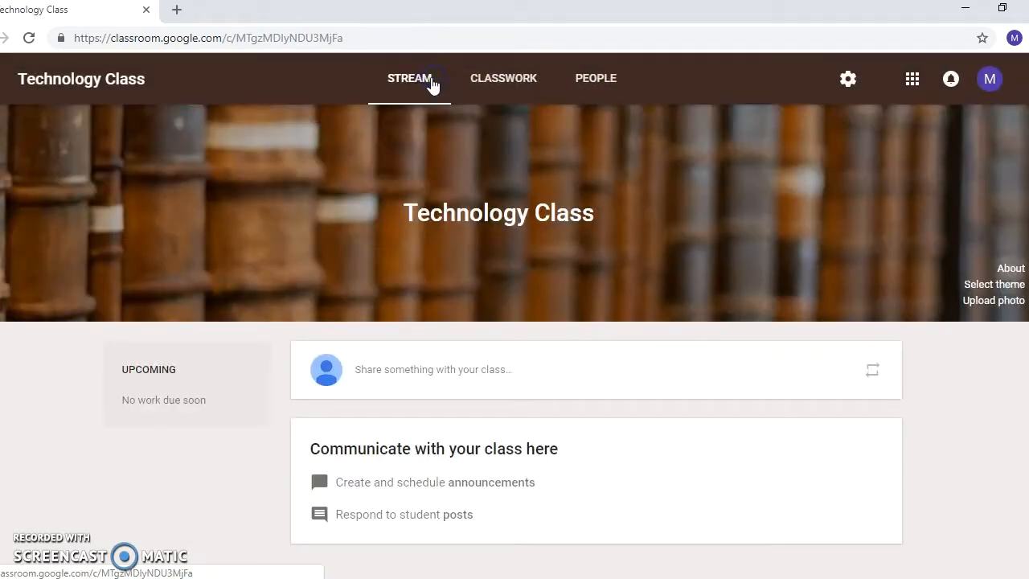
click(1010, 268)
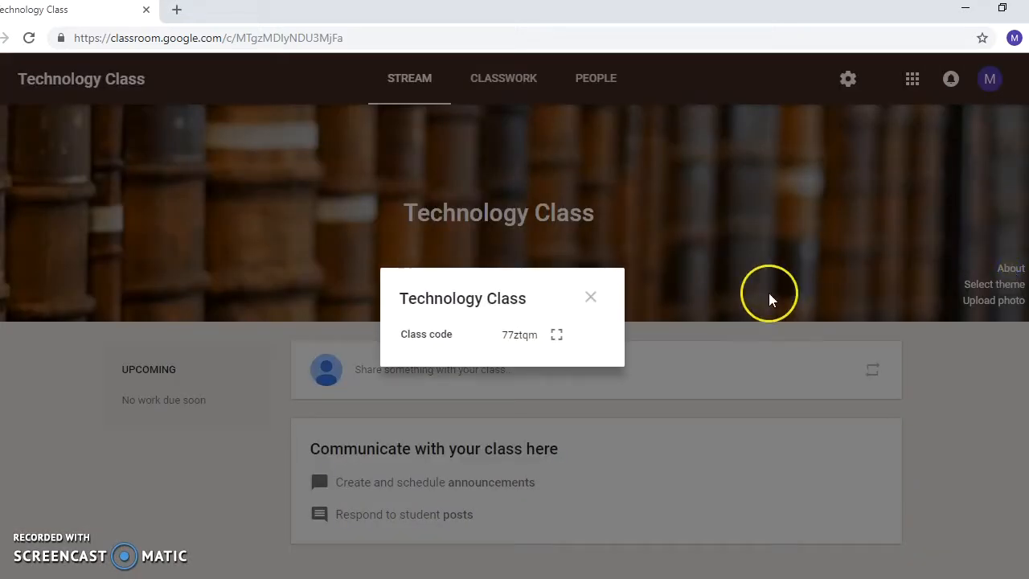
click(561, 338)
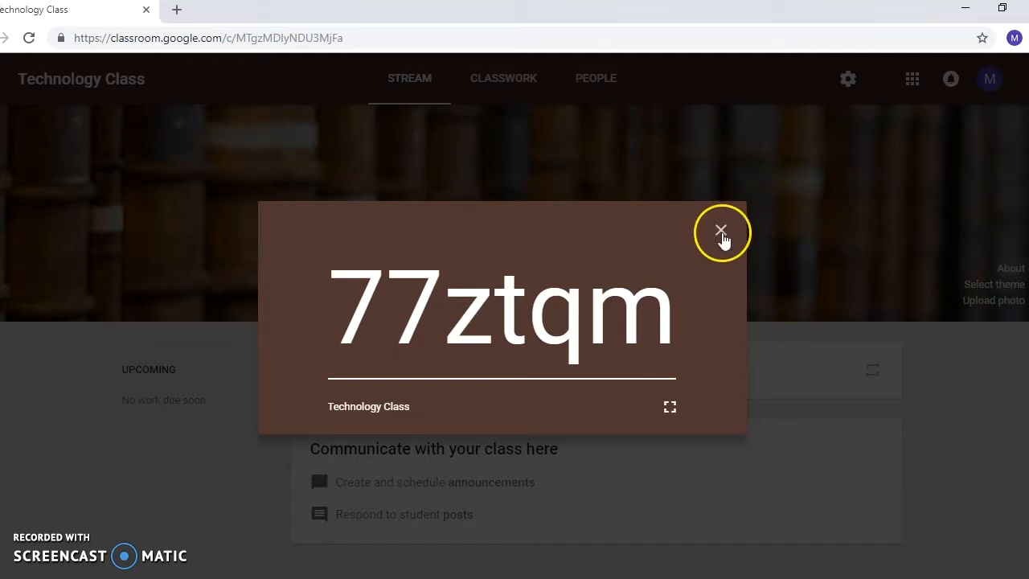
click(721, 232)
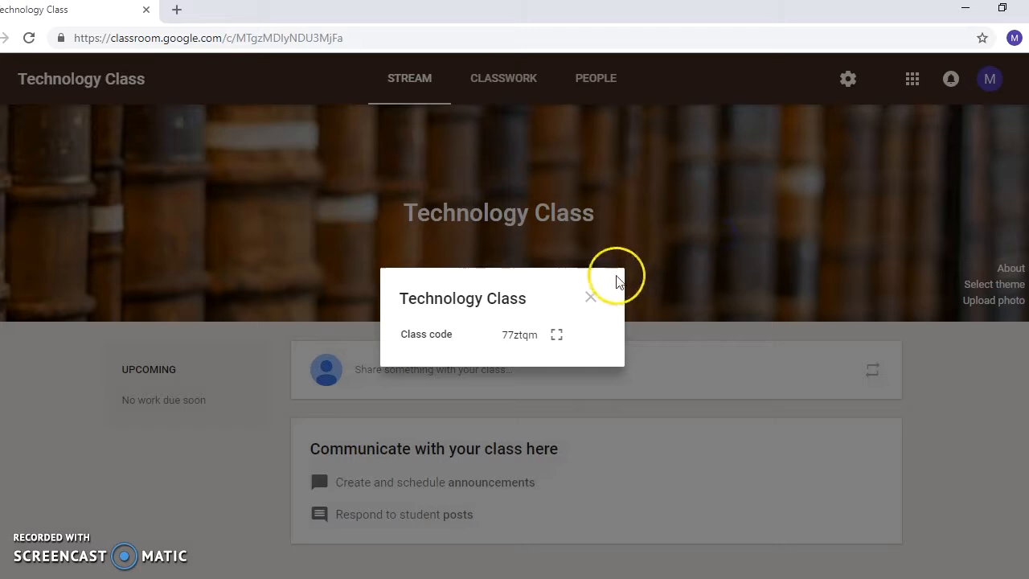
click(592, 297)
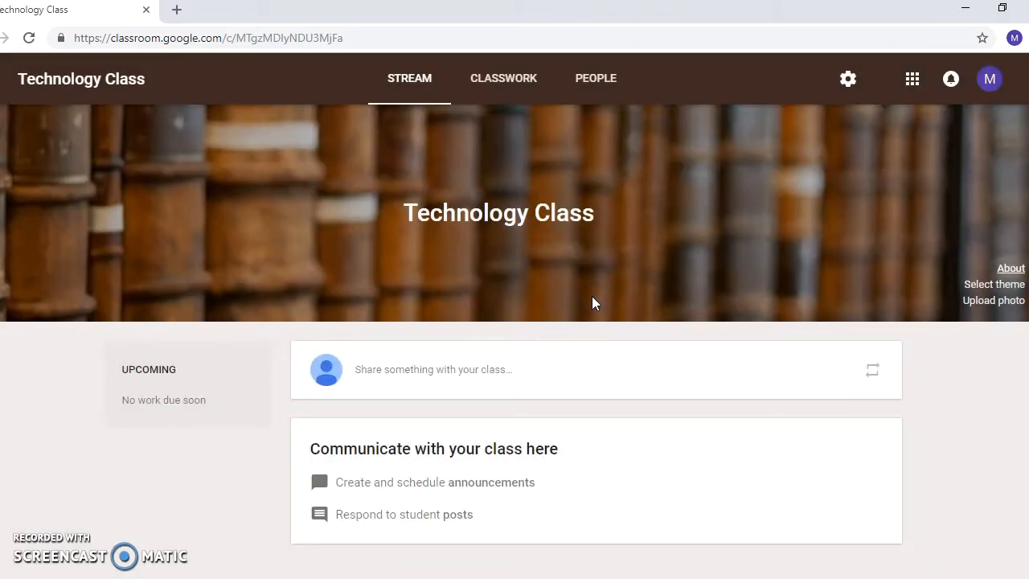
Step: Post the announcement "Welcome!" to all students in Technology Class
click(457, 368)
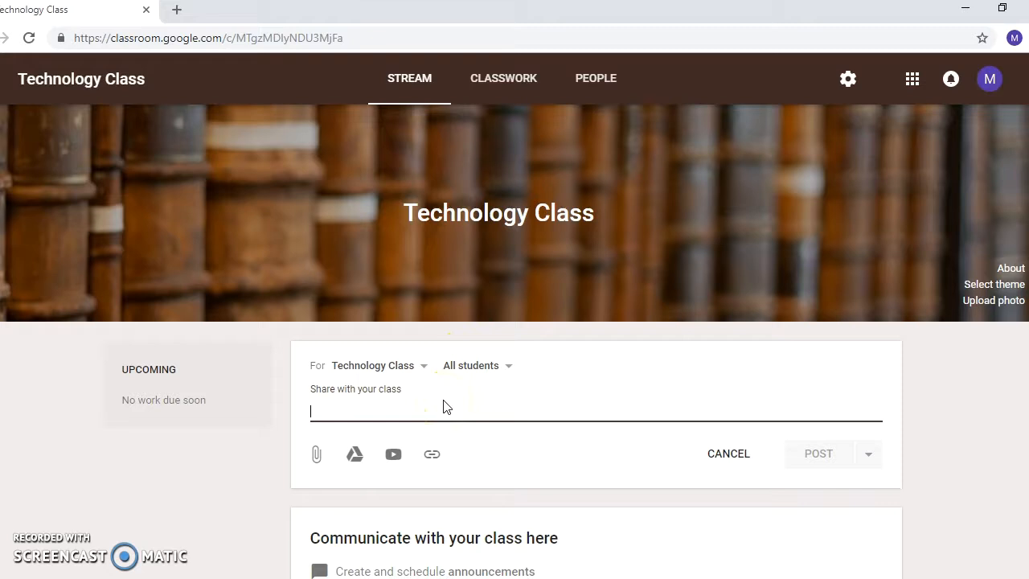
text(W)
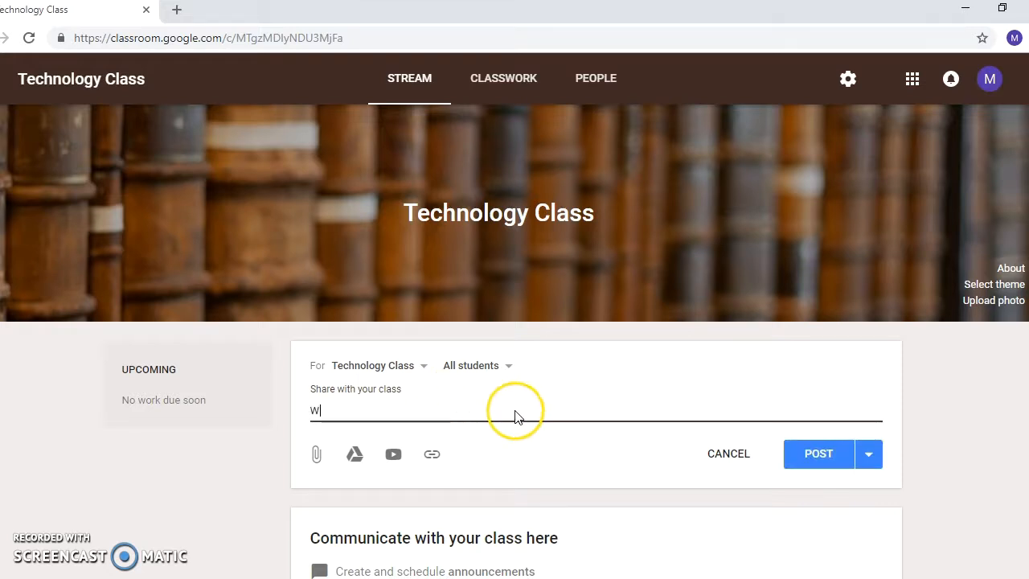
text(elcome!)
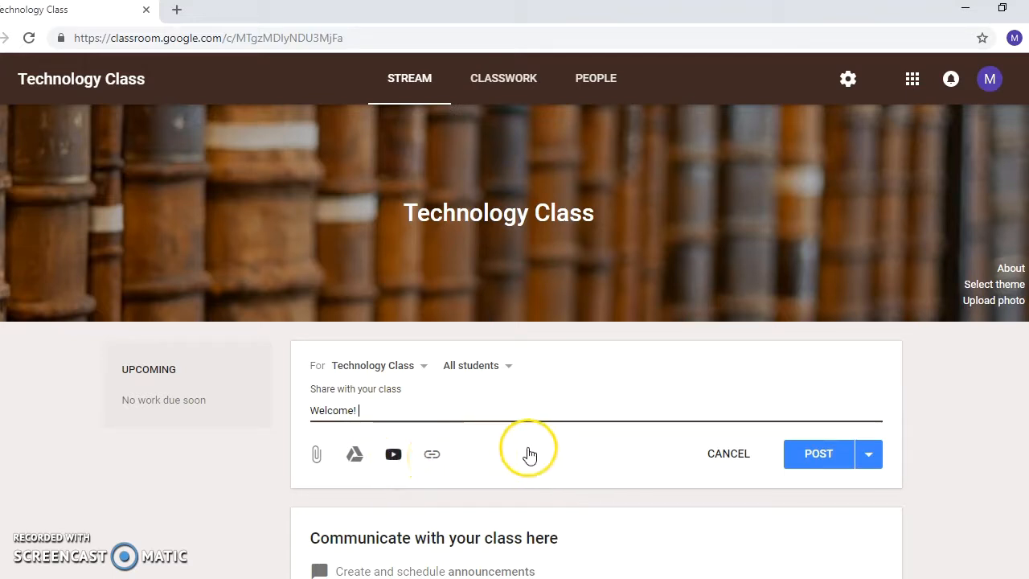
click(874, 464)
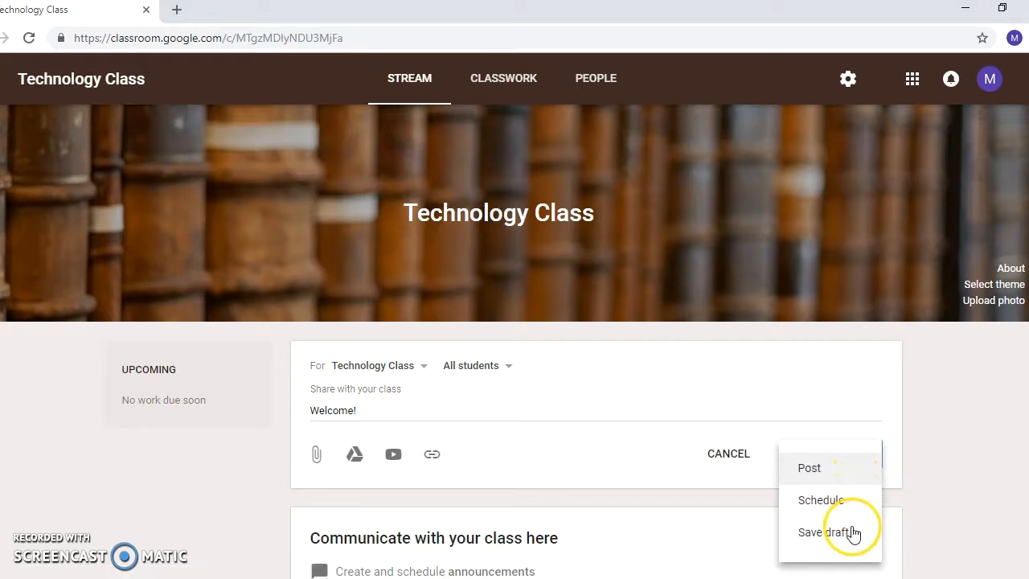
click(819, 474)
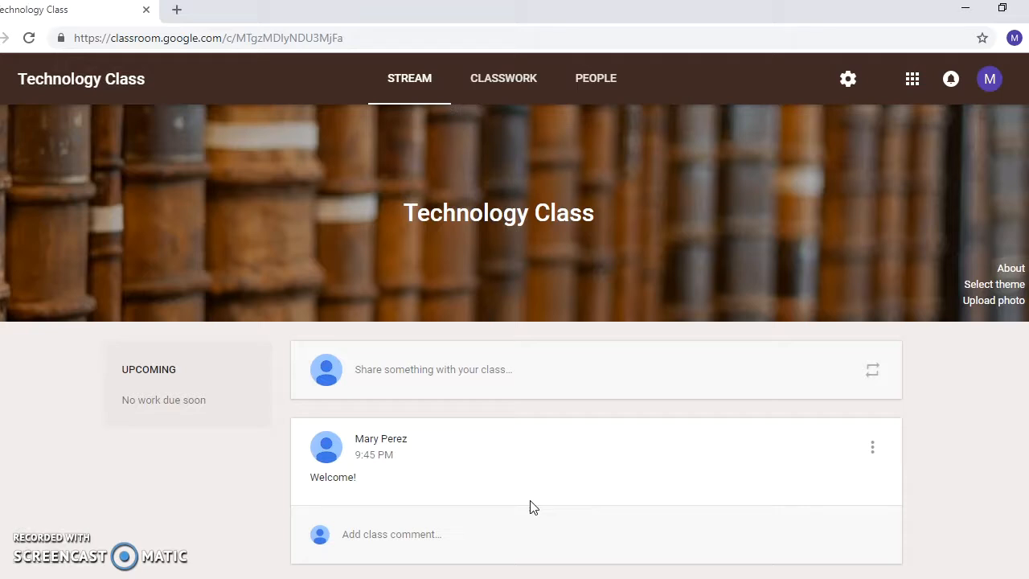
Step: Create a classwork assignment titled "Assignment 1" with the instructions "Follow the instructions in the file."
click(509, 85)
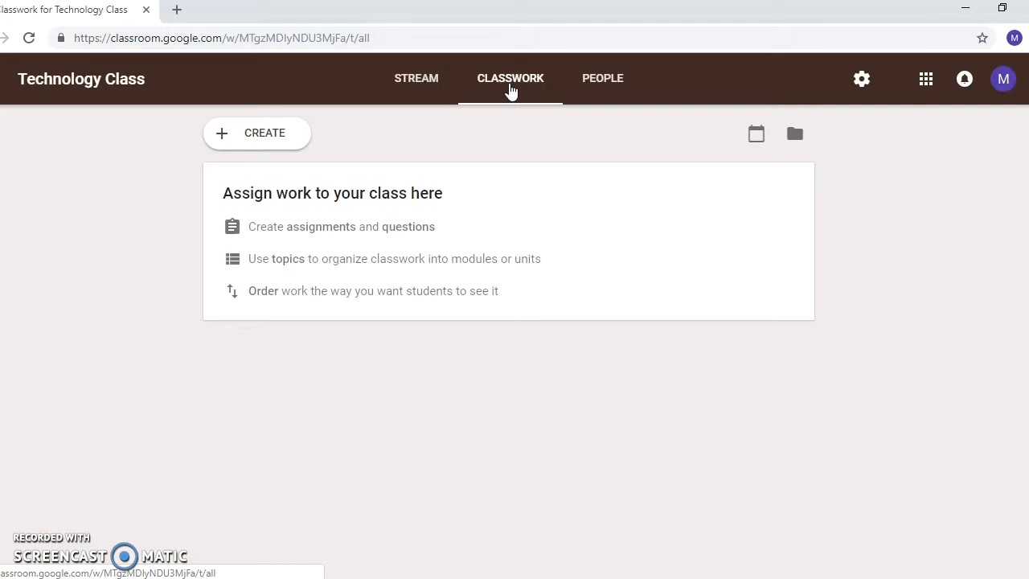
click(267, 142)
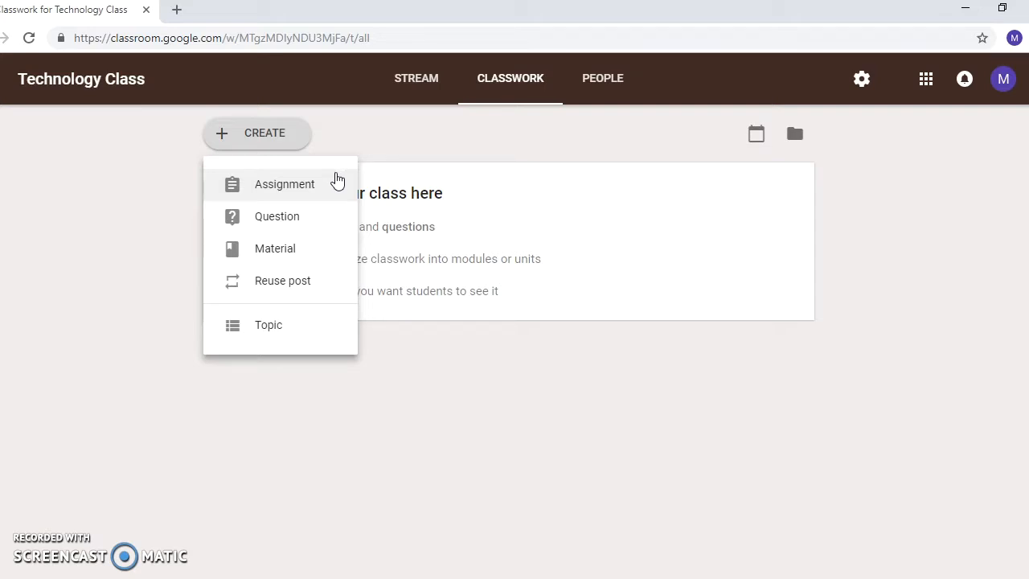
click(313, 188)
click(313, 188)
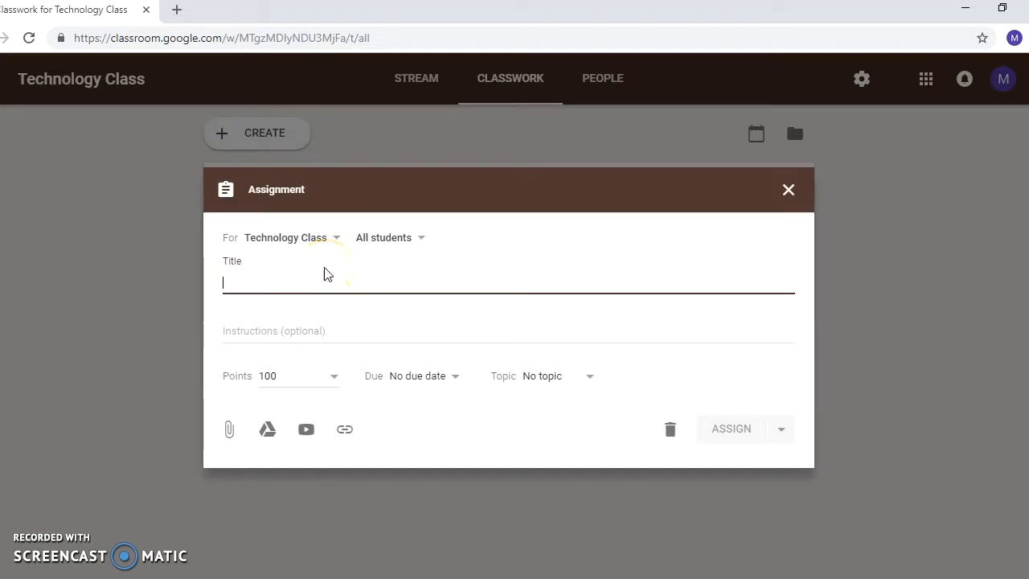
text(Assignment 1)
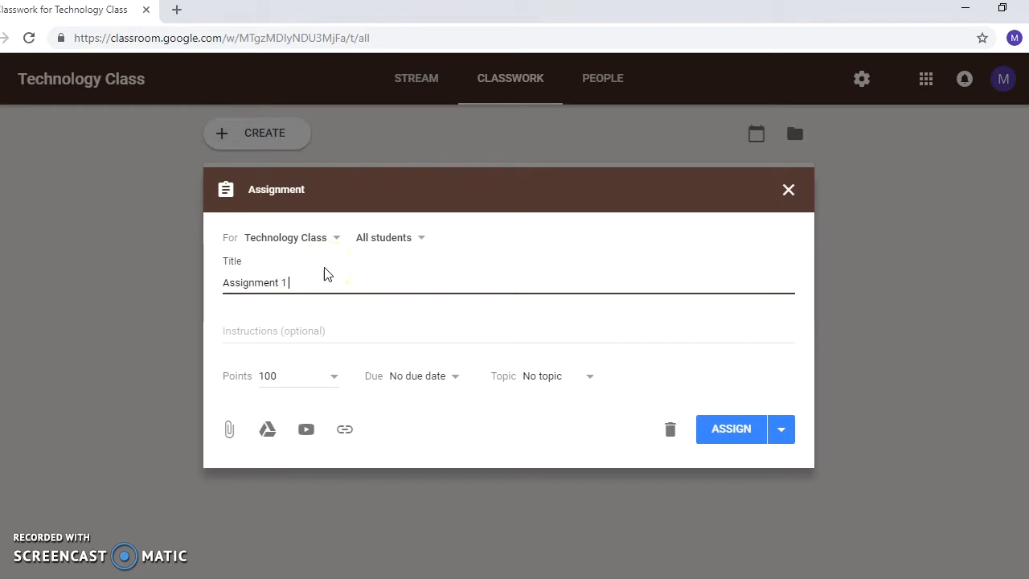
click(285, 338)
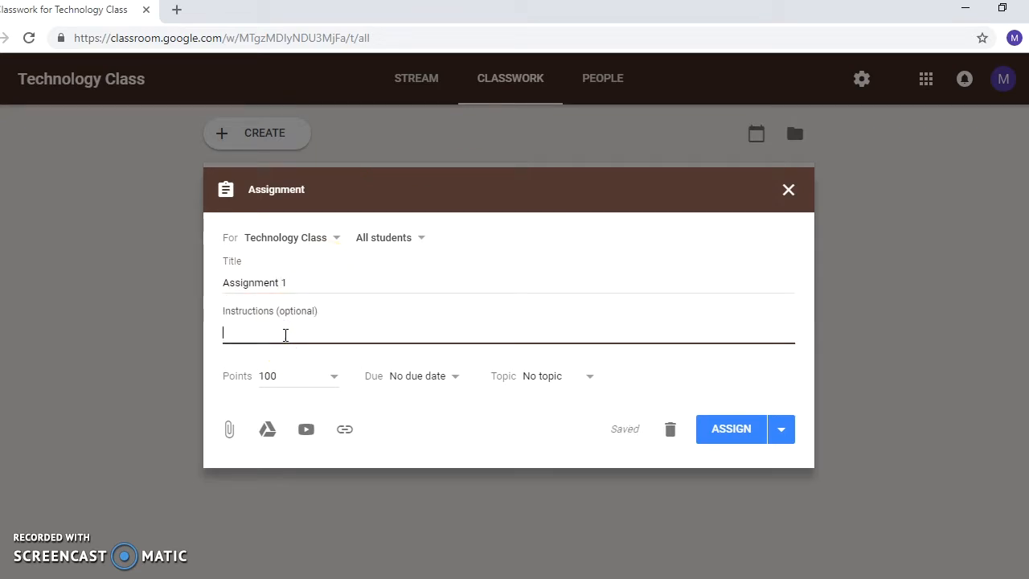
text(Follow the instructions in the file.)
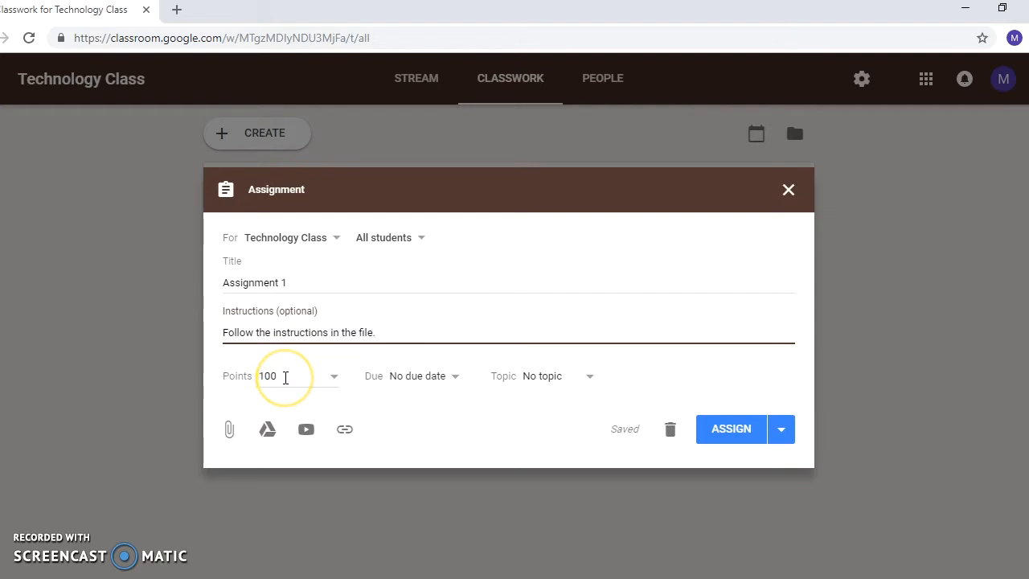
Step: Set the assignment's due date to Oct 10, 2018 at 11:59 PM
click(444, 377)
click(475, 424)
click(478, 488)
click(441, 461)
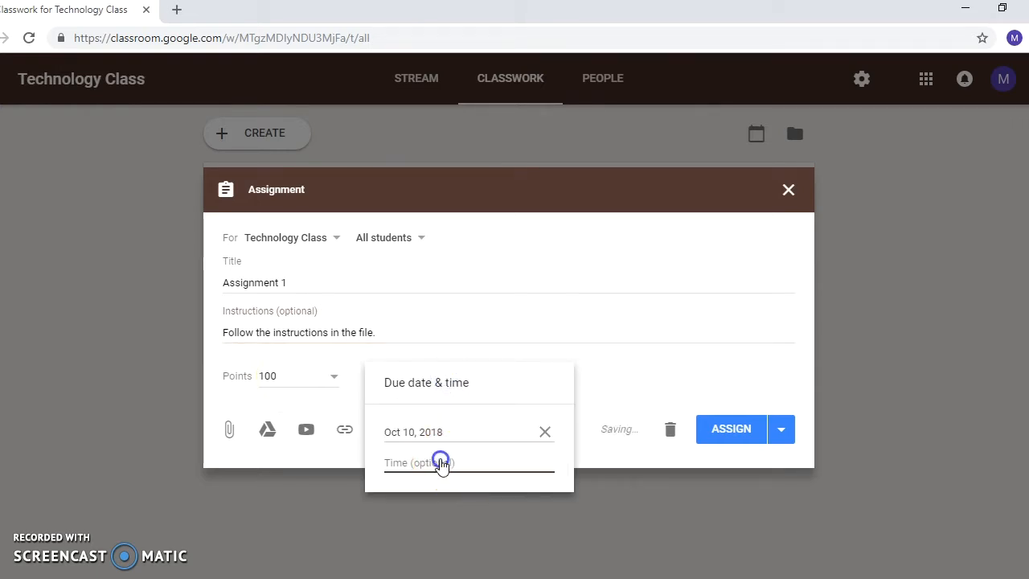
click(590, 443)
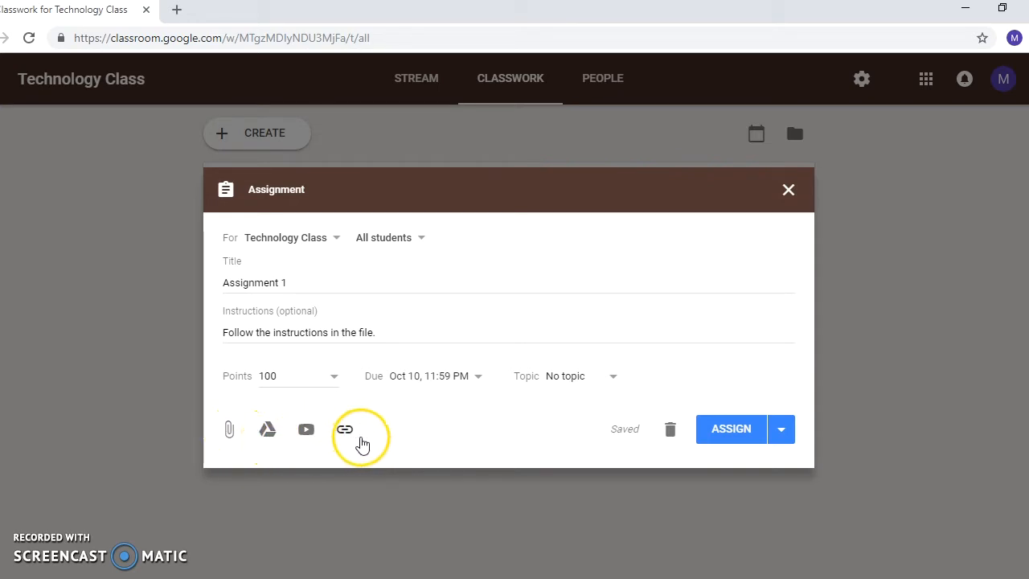
Step: Attach the file Assignment 1.docx from the computer's "Video Tutorial-Assignment 3" folder to the assignment
click(230, 432)
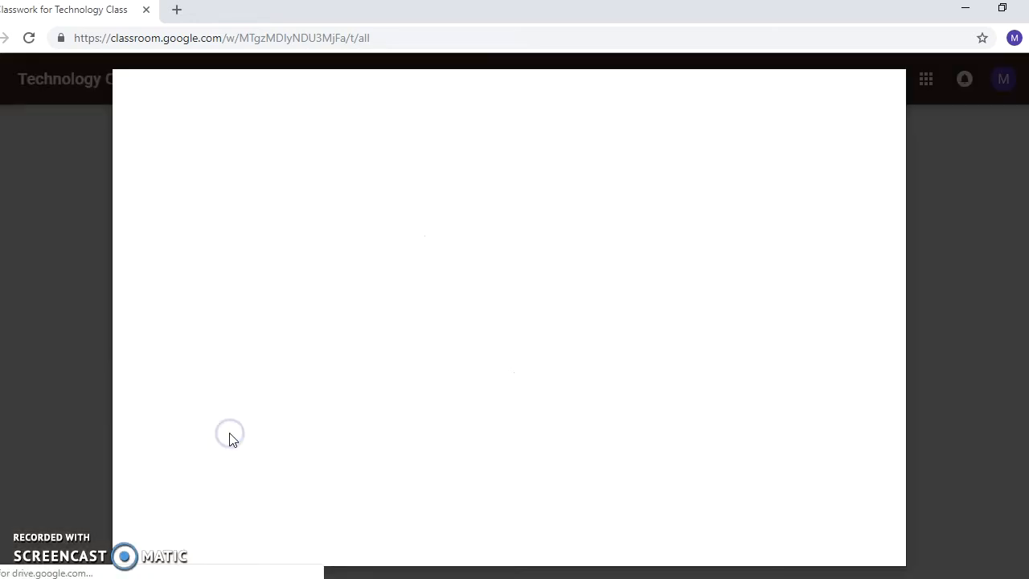
click(336, 578)
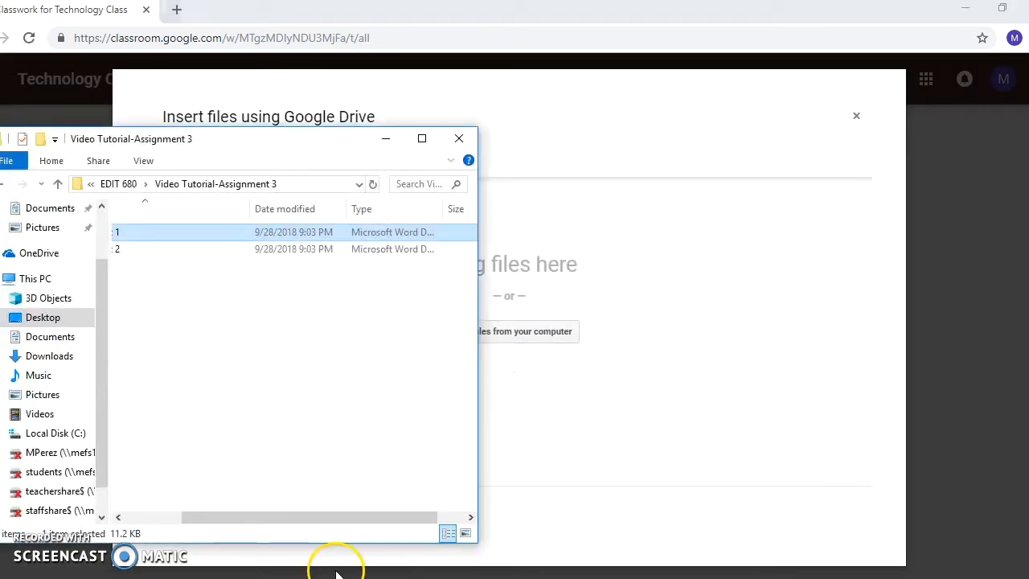
click(204, 235)
drag(204, 235, 567, 307)
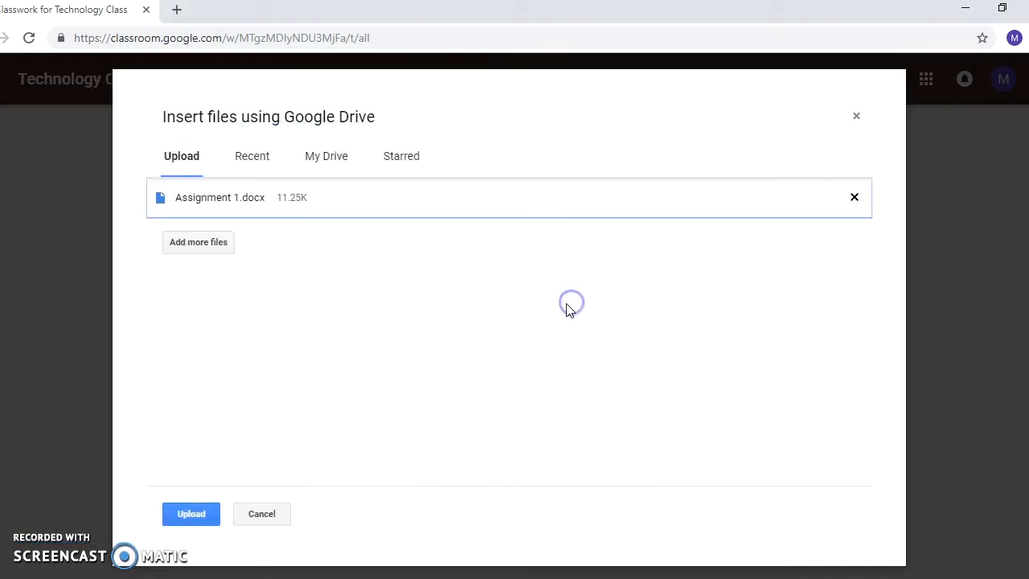
click(185, 514)
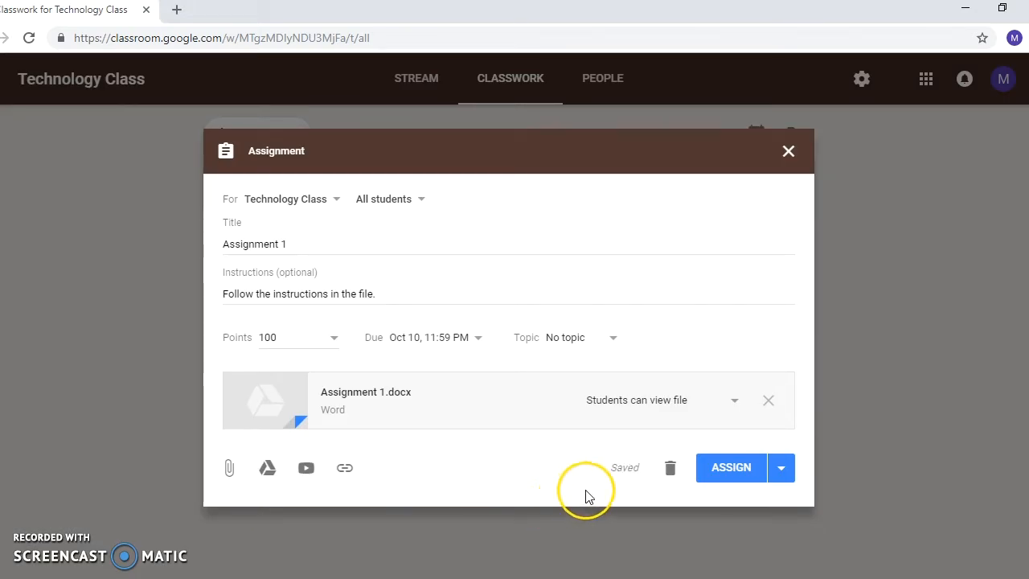
Step: Assign Assignment 1 to all students in Technology Class
click(781, 470)
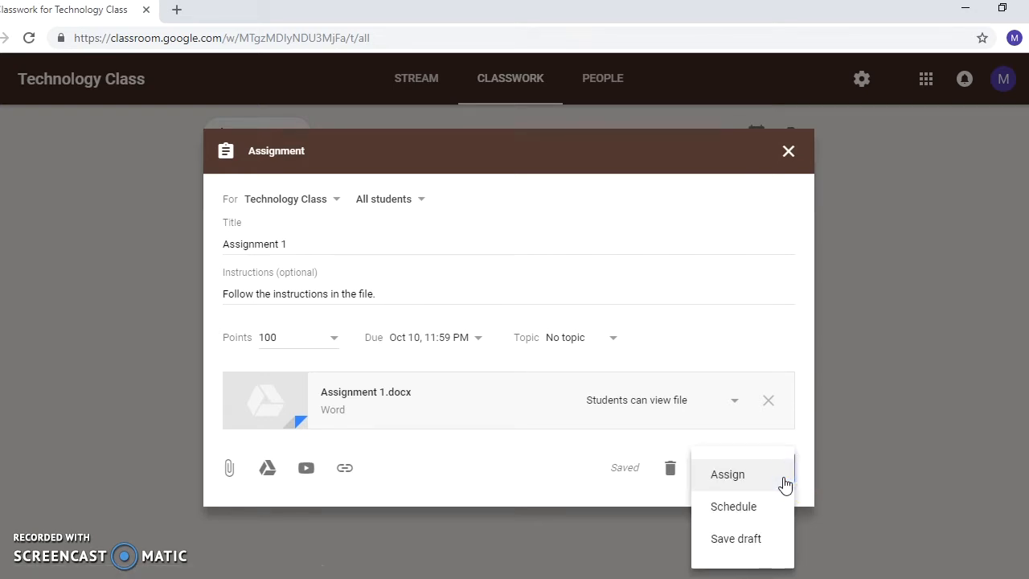
click(748, 477)
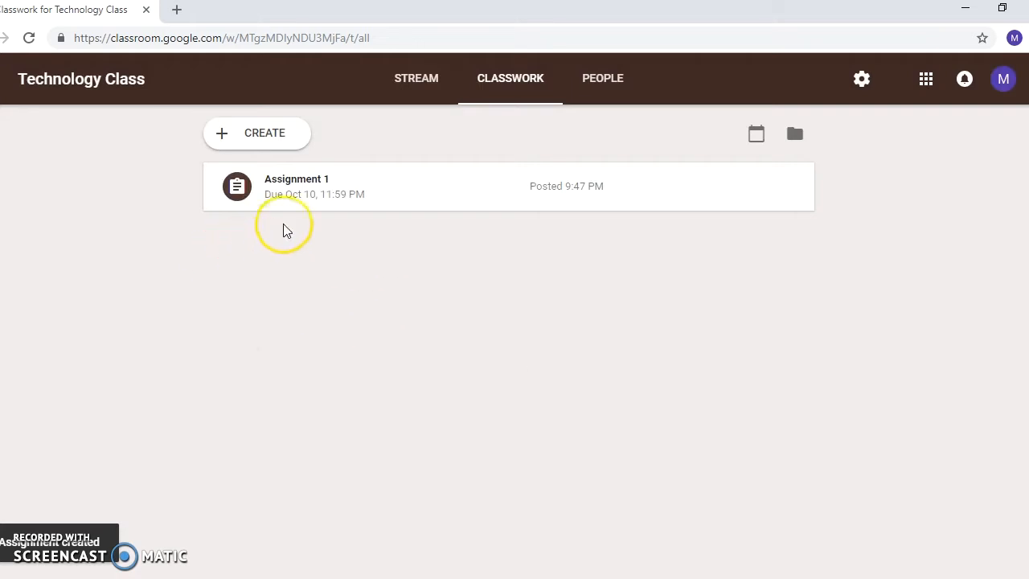
Step: Create a classwork question for Technology Class that asks "What do you know about technology?"
click(262, 145)
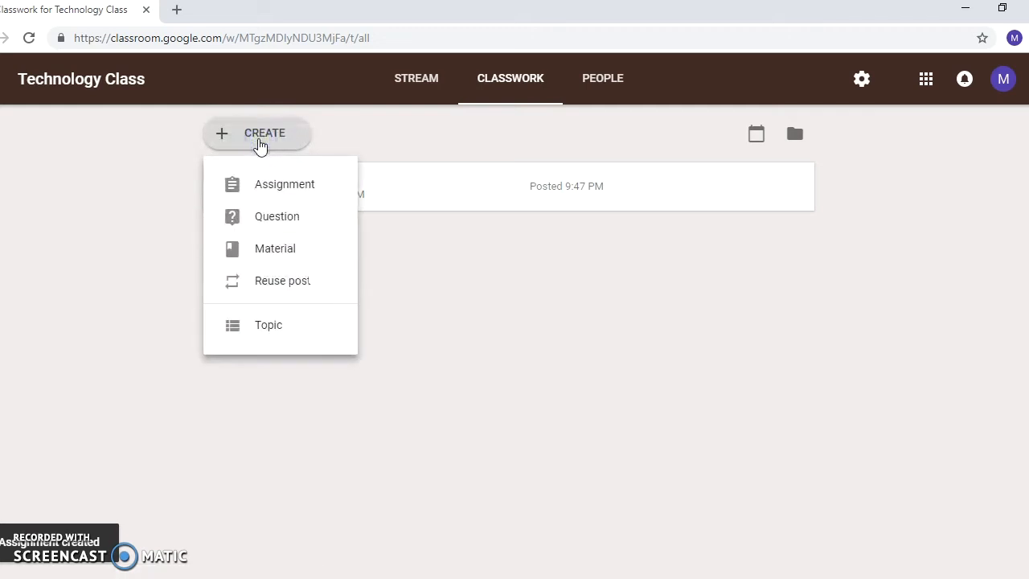
click(271, 222)
click(299, 246)
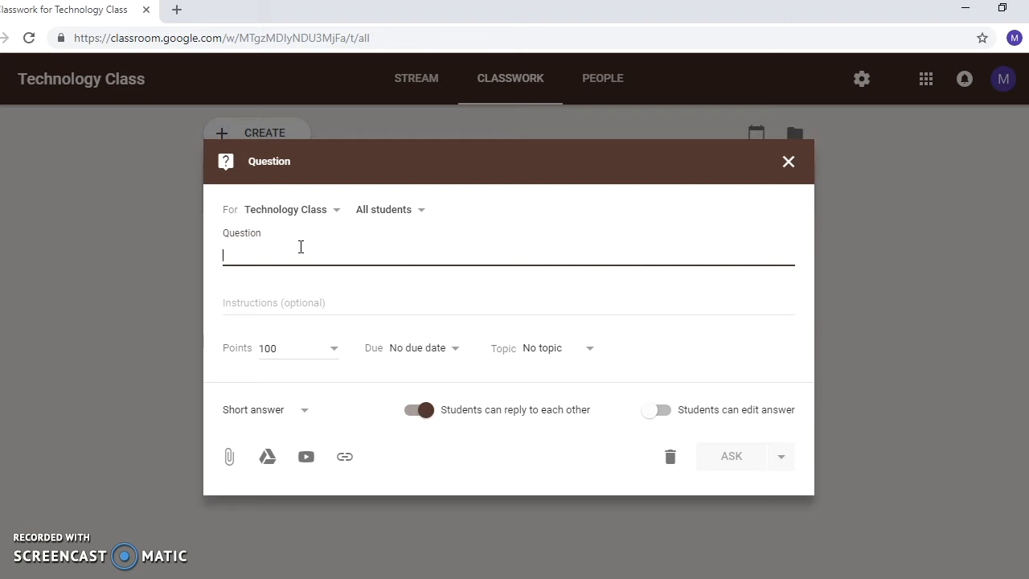
text(What do you know about tec)
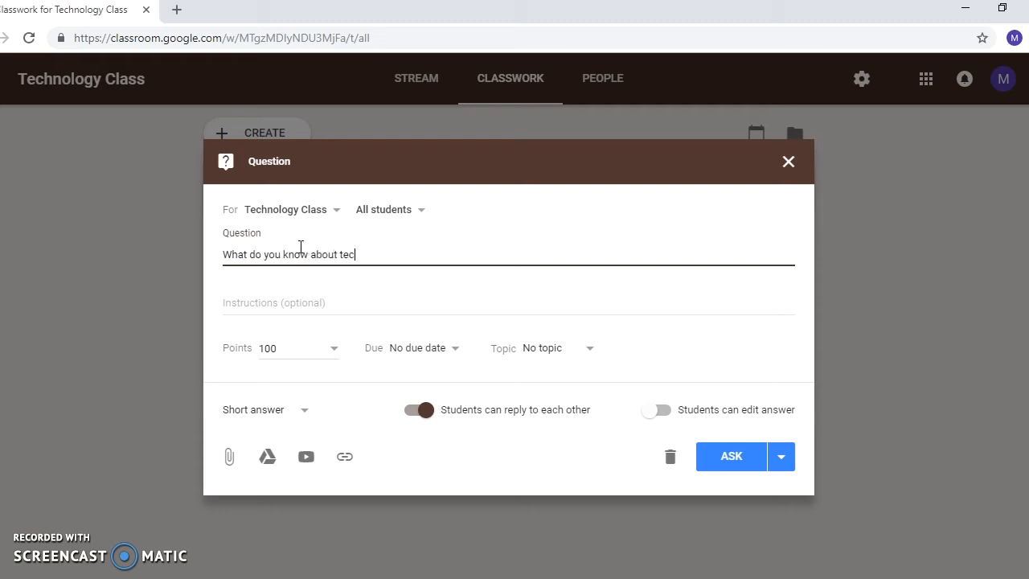
click(295, 303)
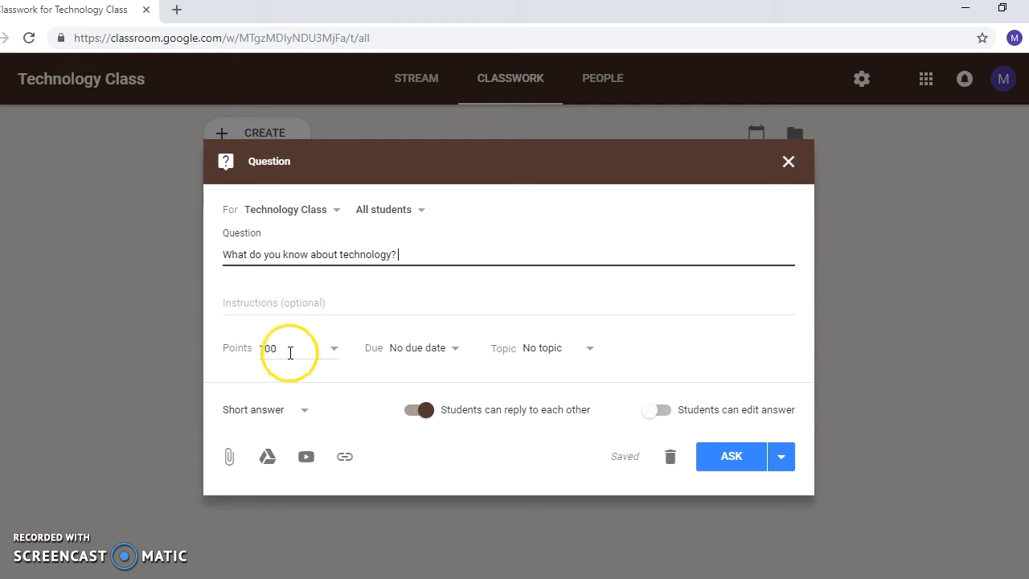
Step: Set the question's due date to Oct 15, 2018 at 11:59 PM
click(431, 348)
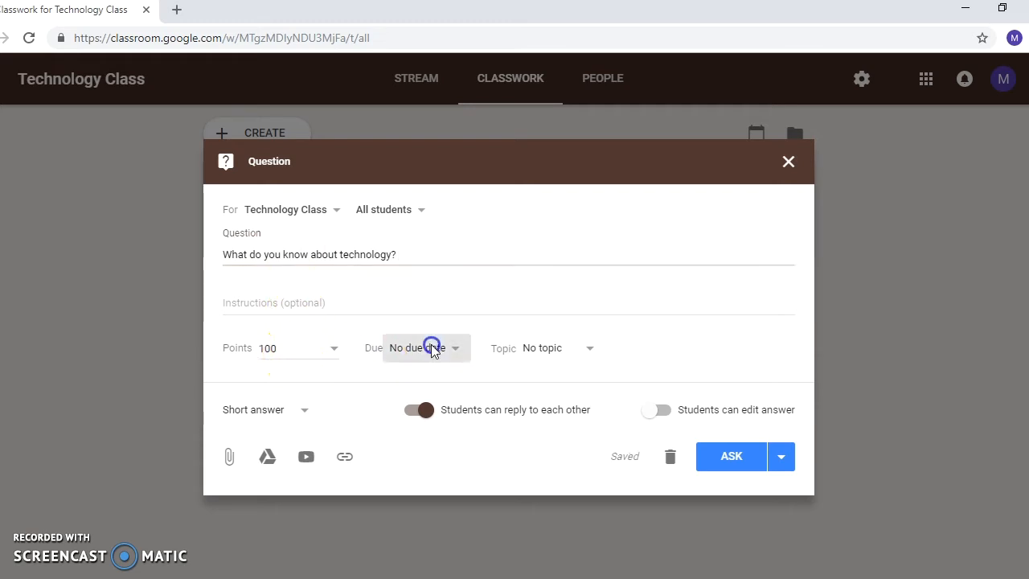
click(440, 409)
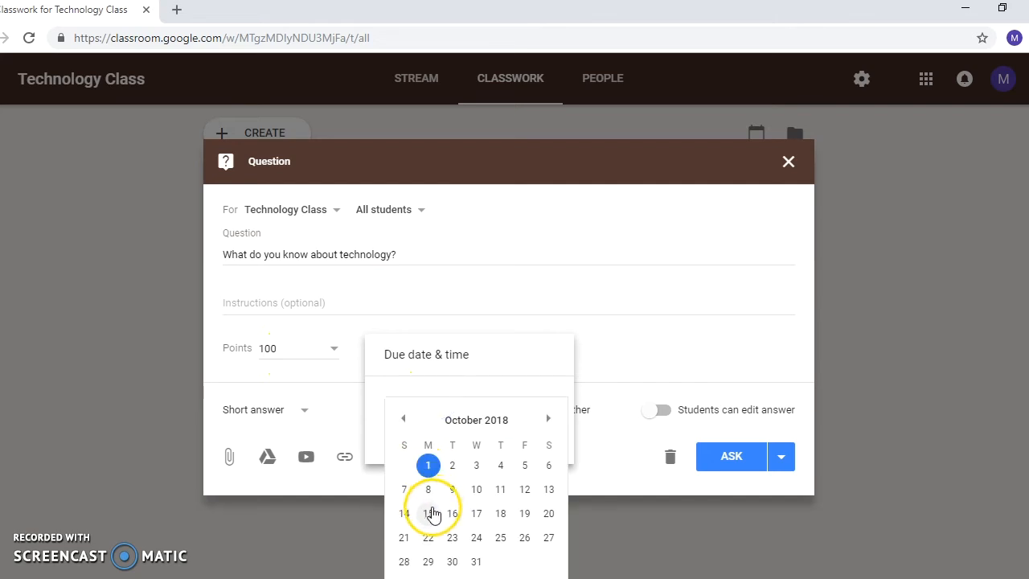
click(432, 514)
click(446, 435)
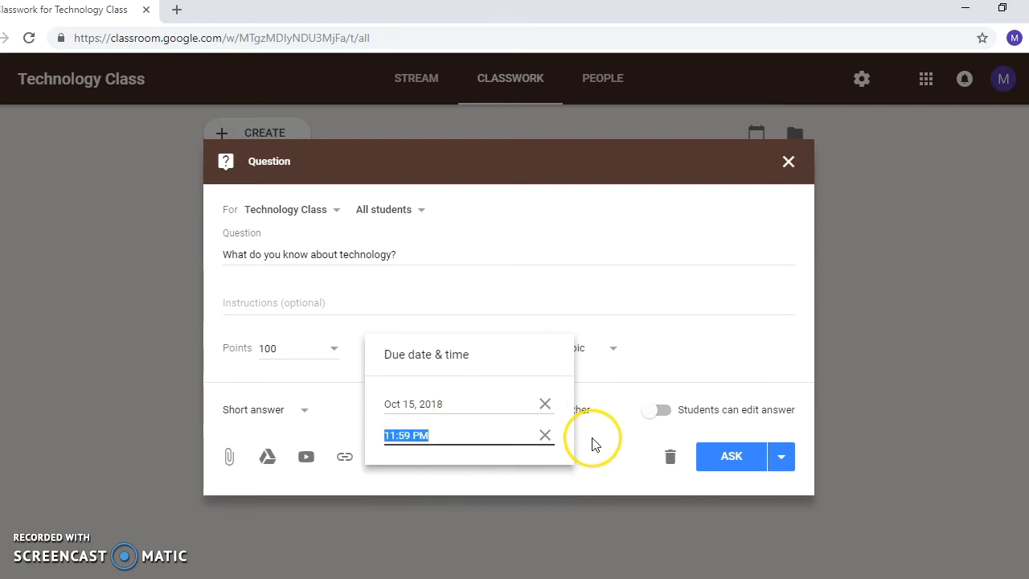
click(593, 444)
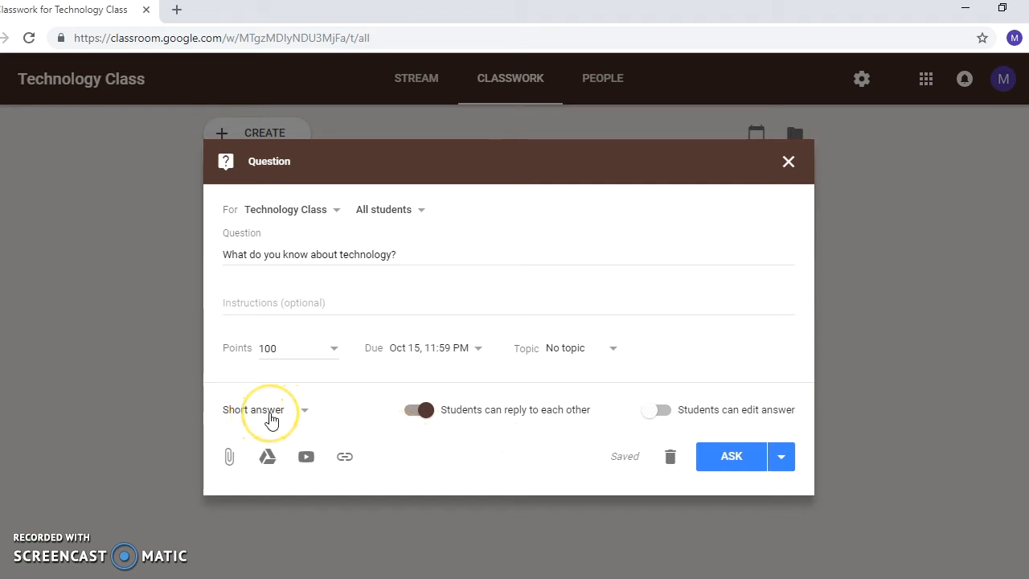
Step: Choose Short answer as the question type and ask the question to all students immediately
click(271, 416)
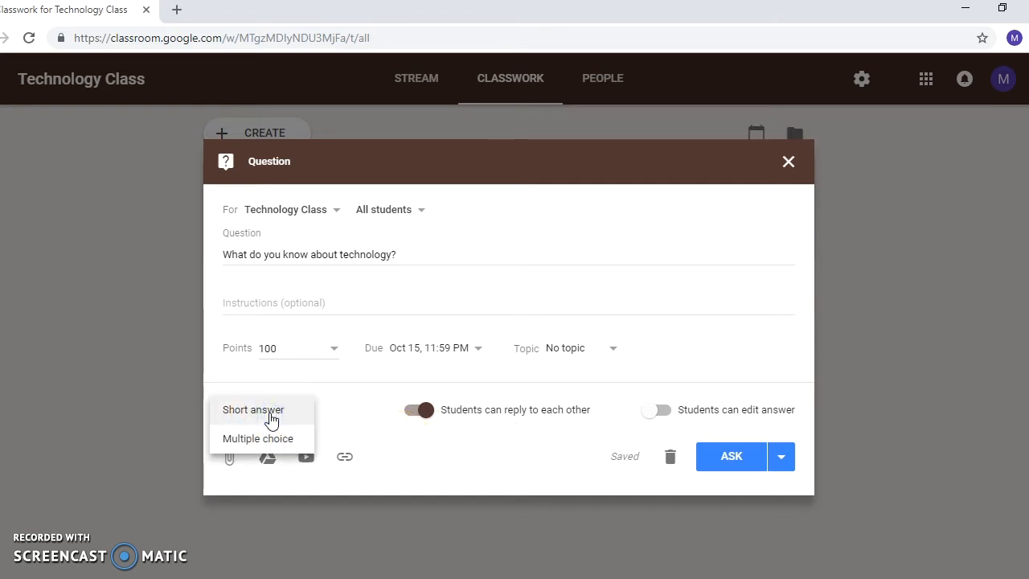
click(270, 414)
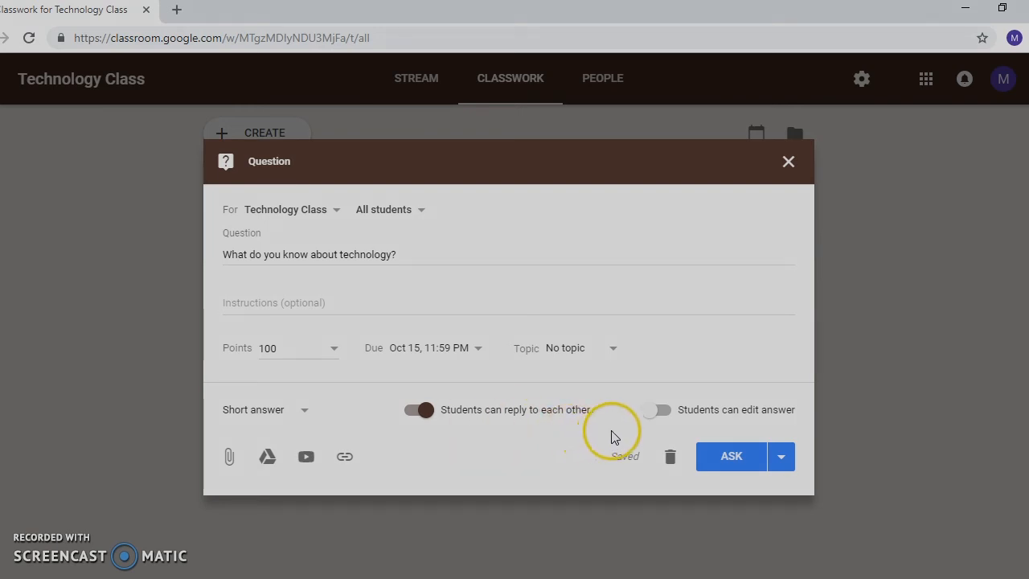
click(781, 456)
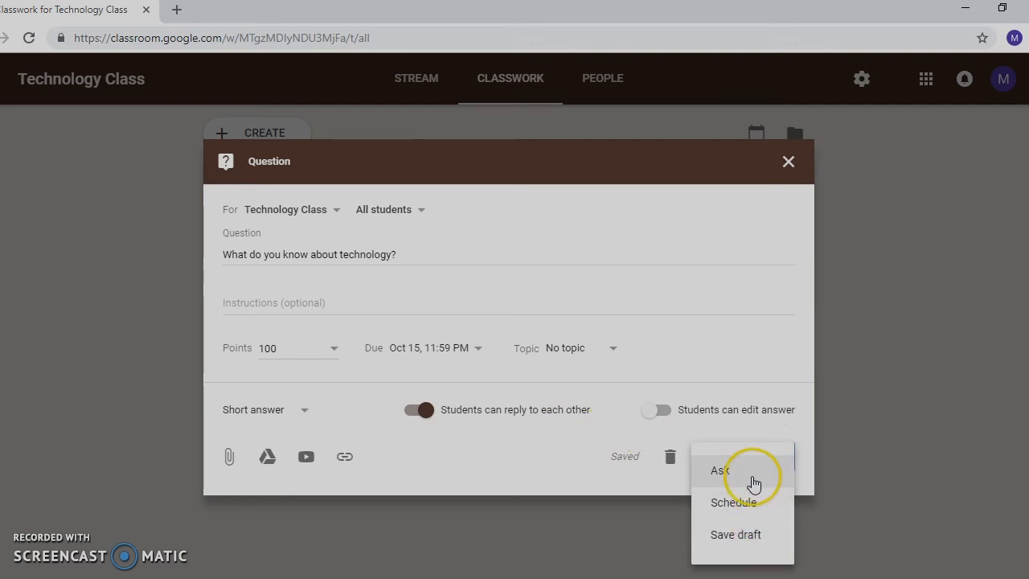
click(751, 478)
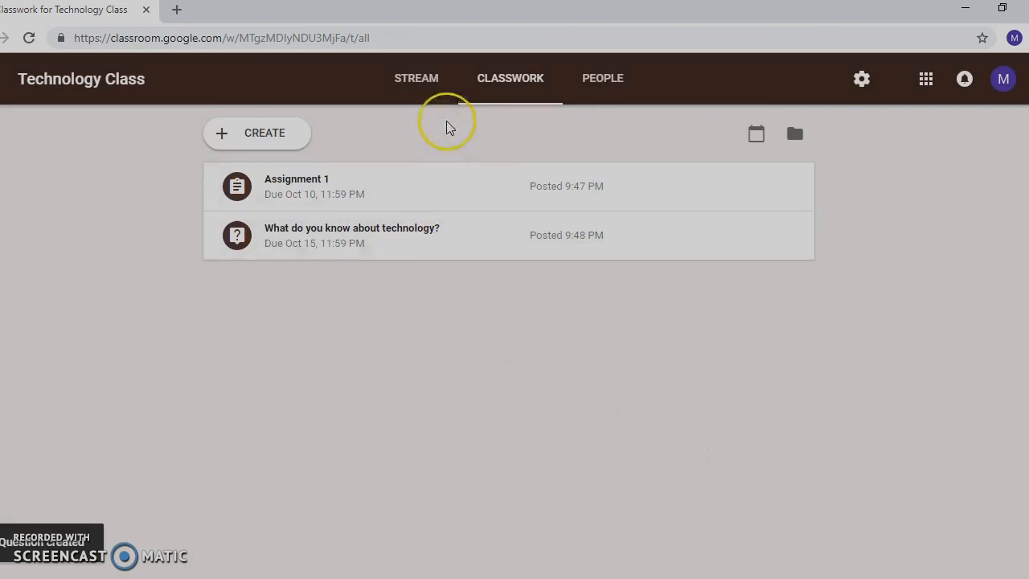
Step: Review the posts in the Technology Class stream
click(418, 80)
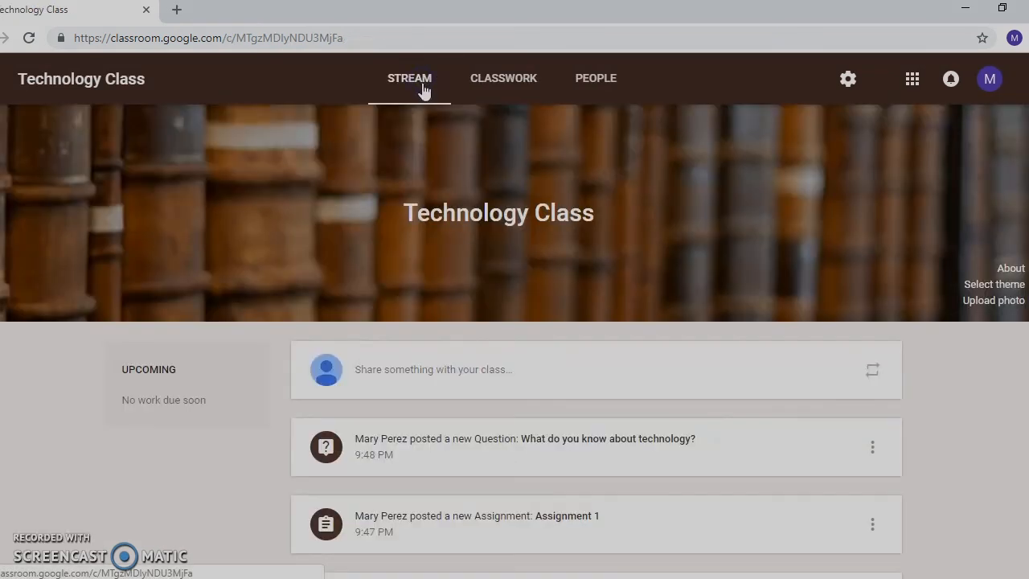
scroll(910, 271, down, 2)
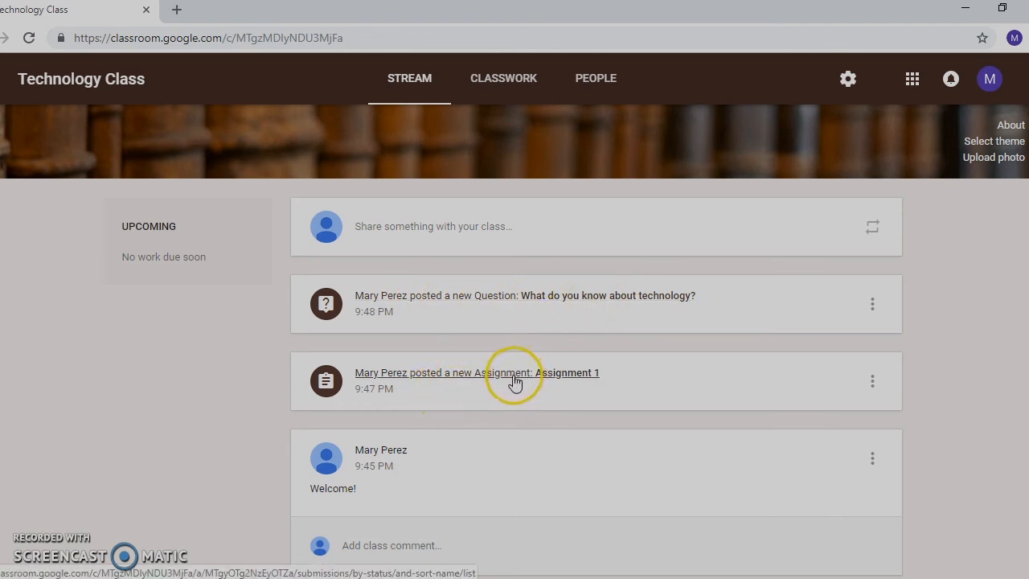
scroll(514, 341, up, 1)
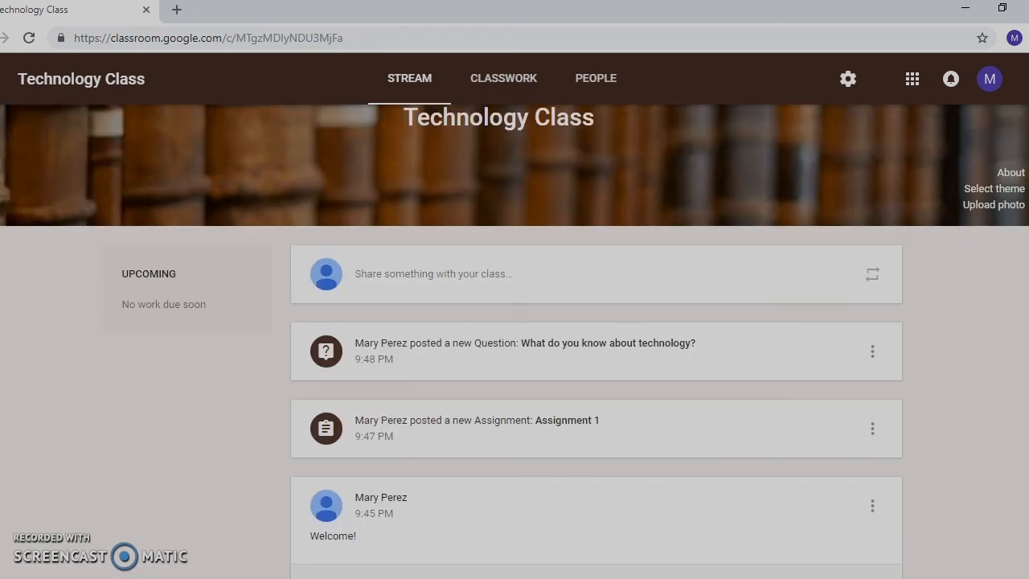